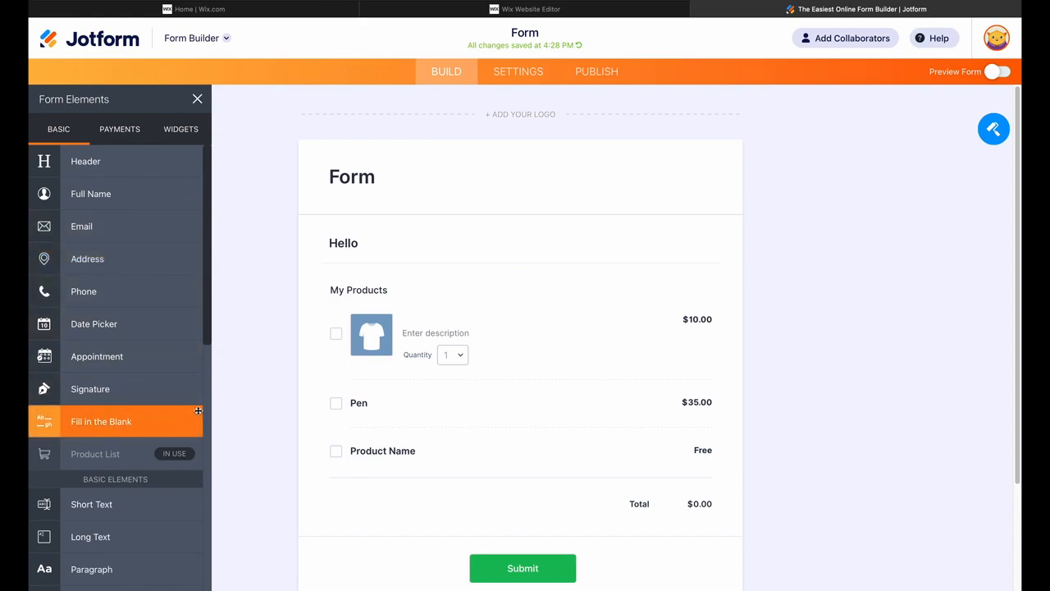
Review the basic, options and stock settings of the T-shirt product in the form's product list
click(376, 332)
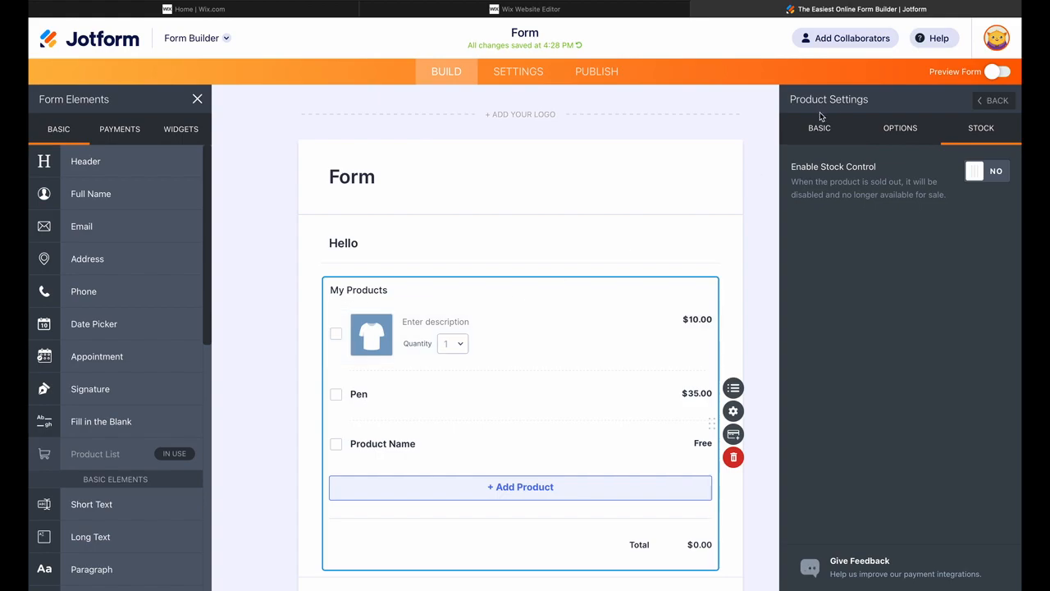
click(807, 133)
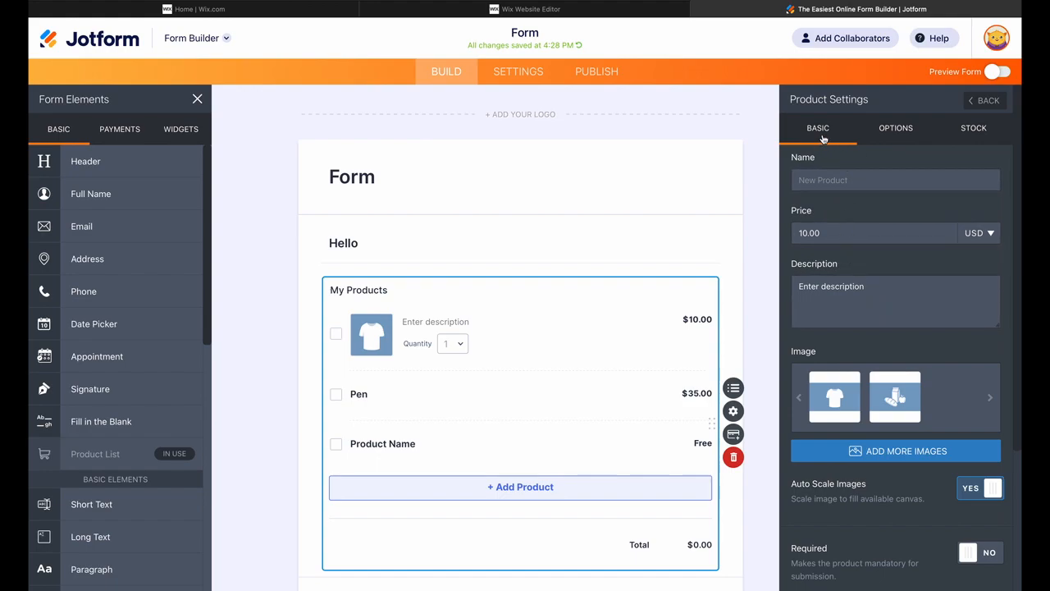
click(884, 133)
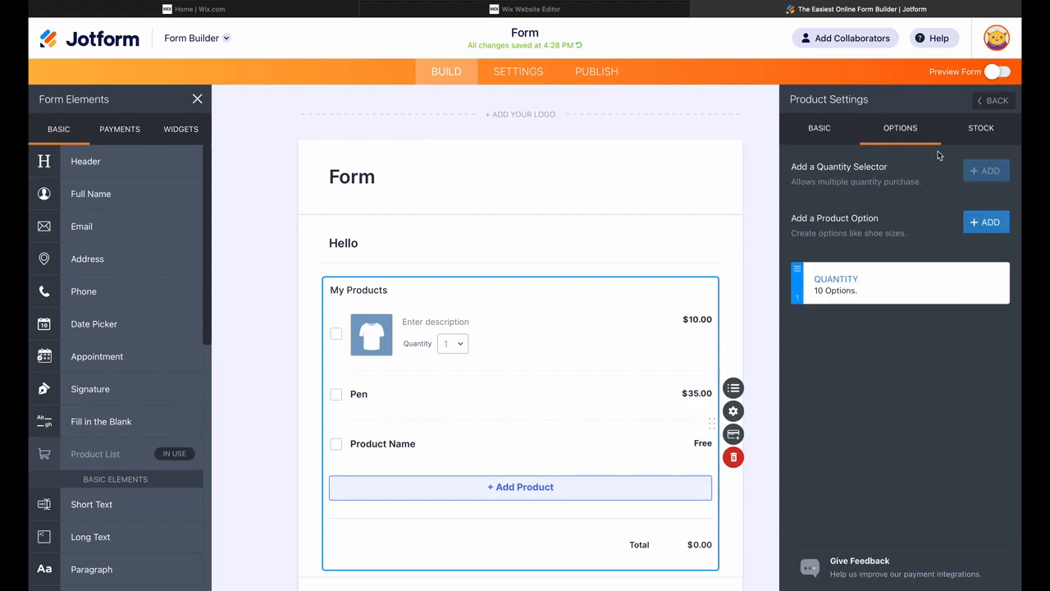
click(969, 140)
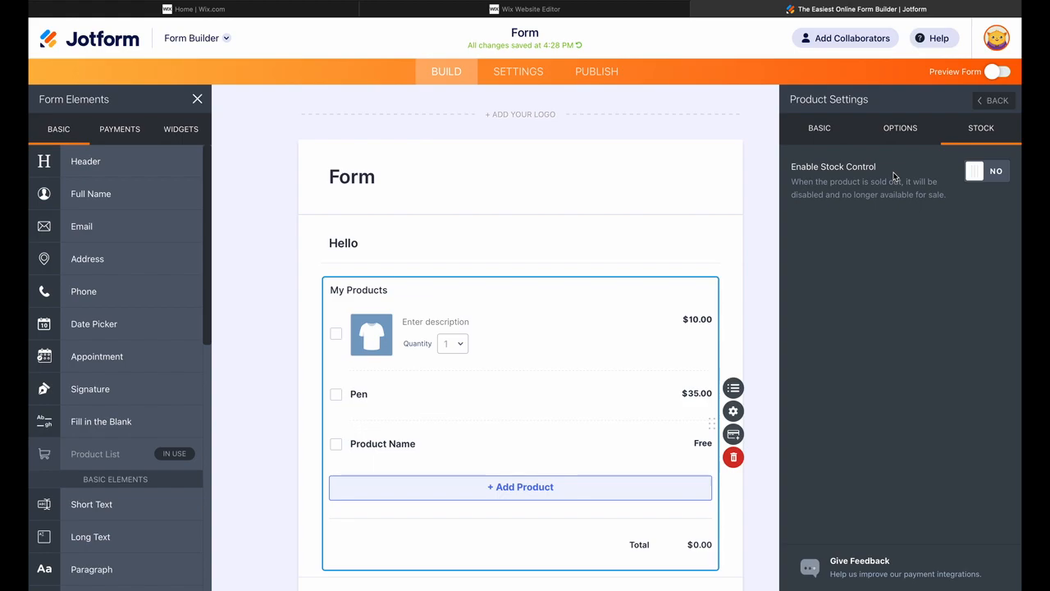
click(823, 129)
click(720, 173)
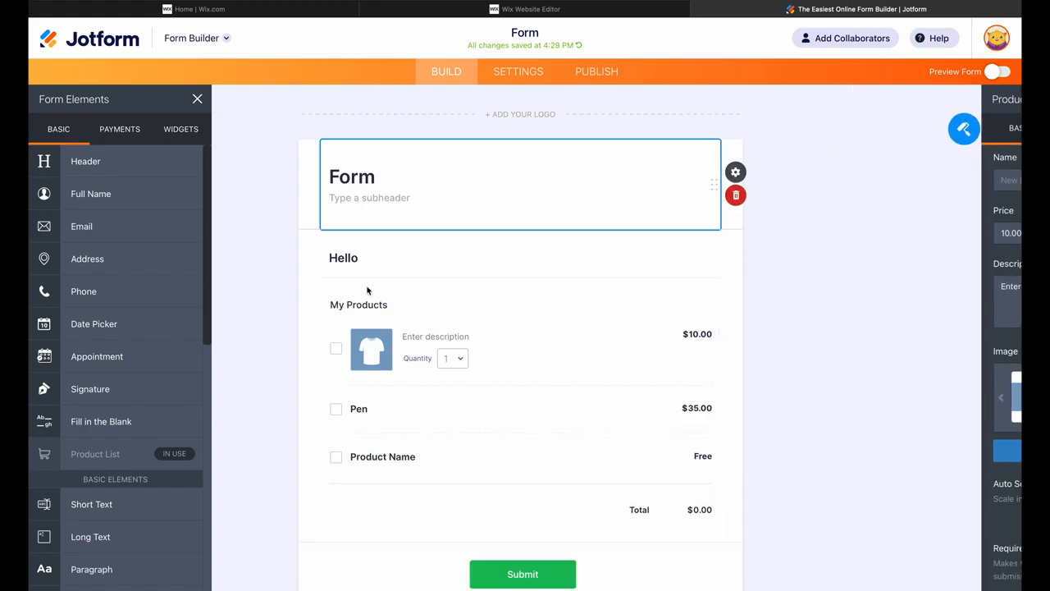
Add an E-Signature widget to the form between the product list and the Submit button
click(123, 138)
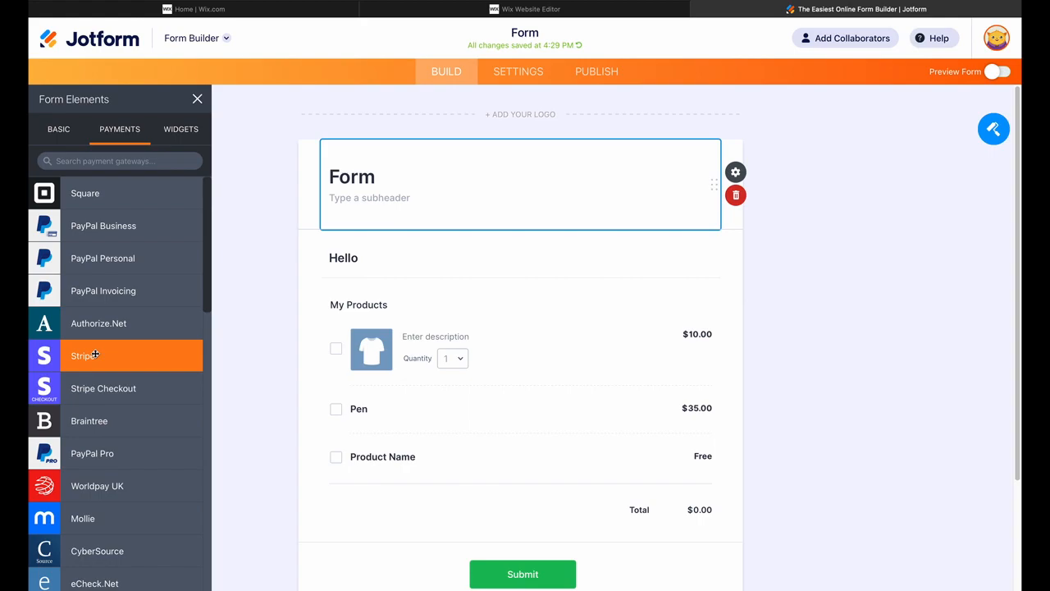
click(186, 144)
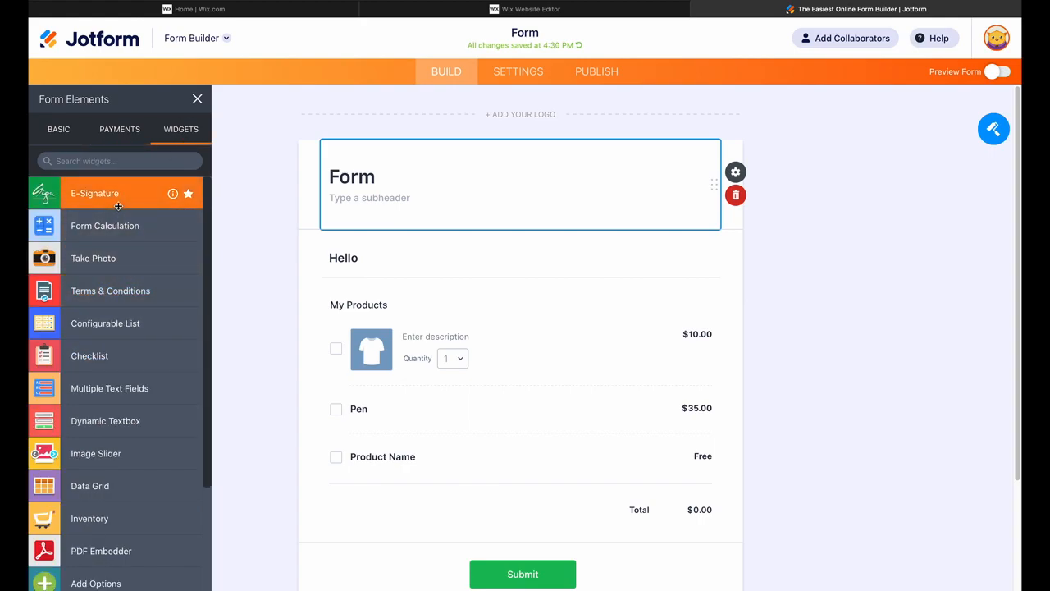
mouse_move(118, 202)
mouse_down()
mouse_move(300, 424)
mouse_move(417, 487)
mouse_move(417, 509)
mouse_up()
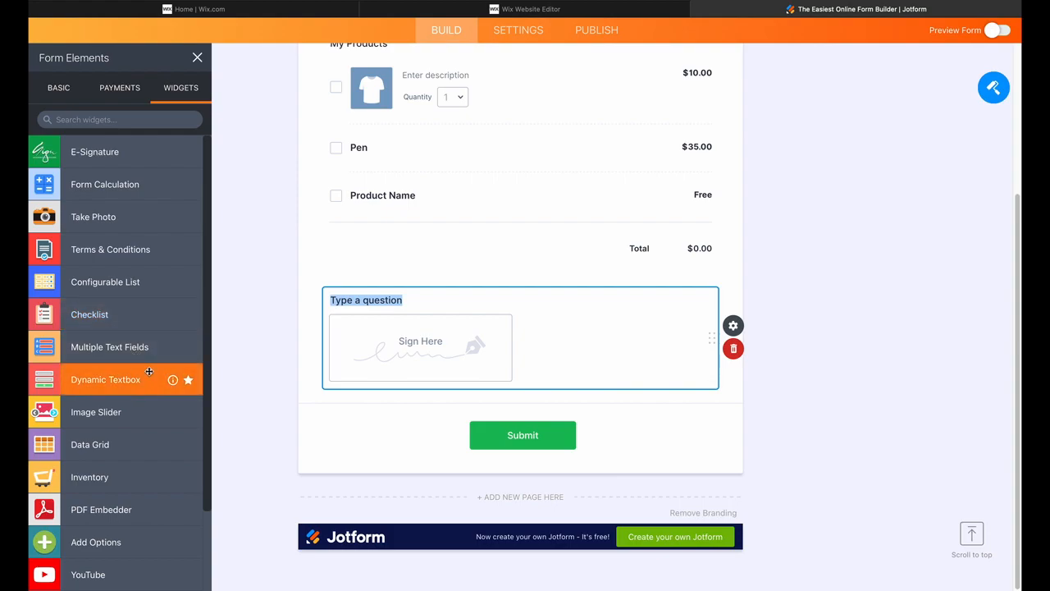
Look through the list of widgets available for the form
scroll(146, 370, down, 10)
scroll(151, 364, down, 15)
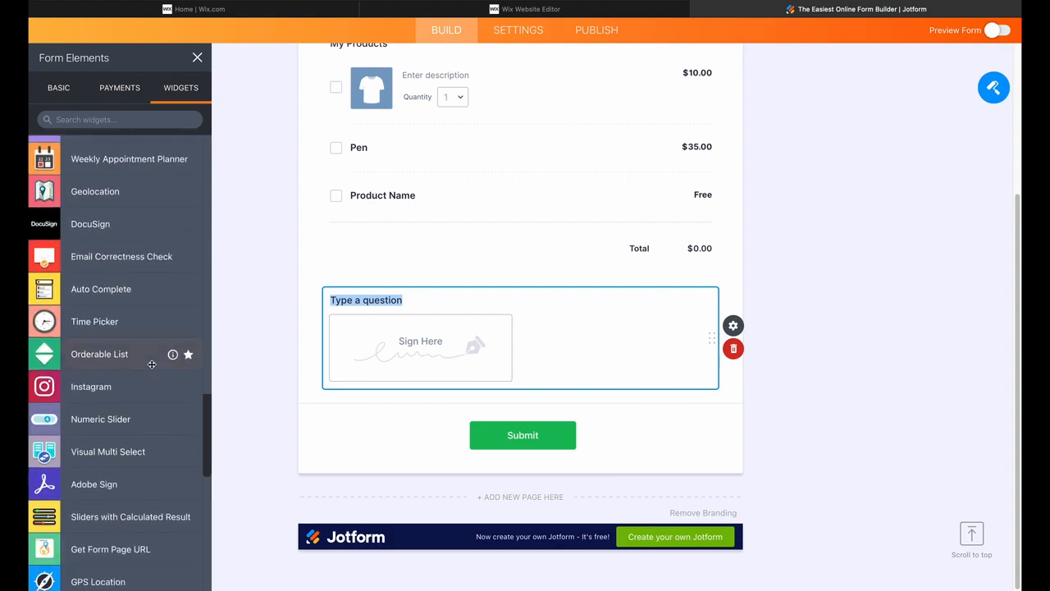
scroll(150, 364, down, 13)
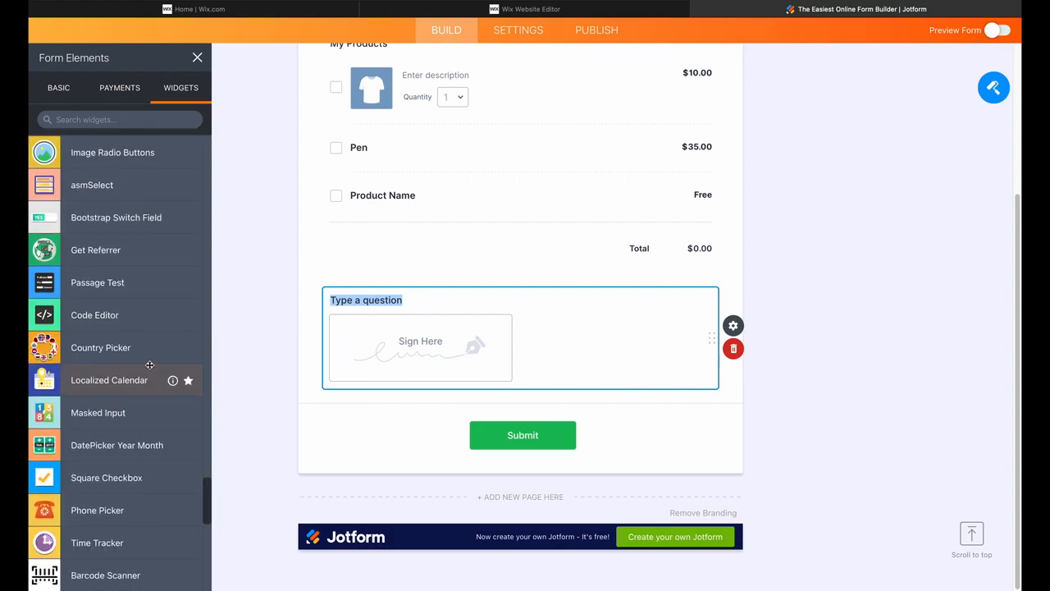
scroll(147, 364, up, 7)
scroll(147, 364, up, 20)
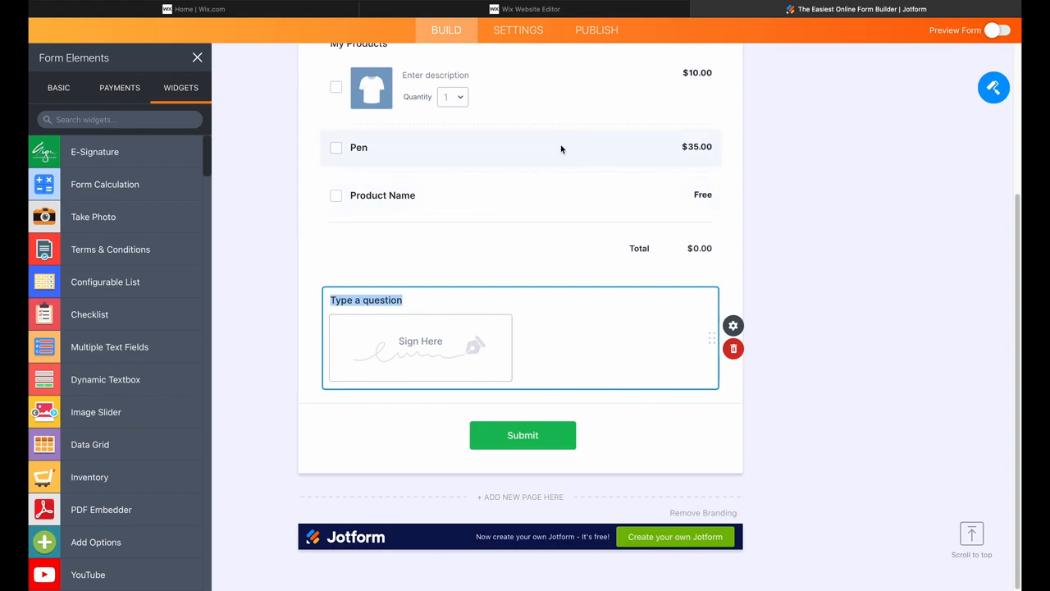
Test the form in preview by selecting the T-shirt and Pen products and drawing a signature, and return to the builder
click(1008, 35)
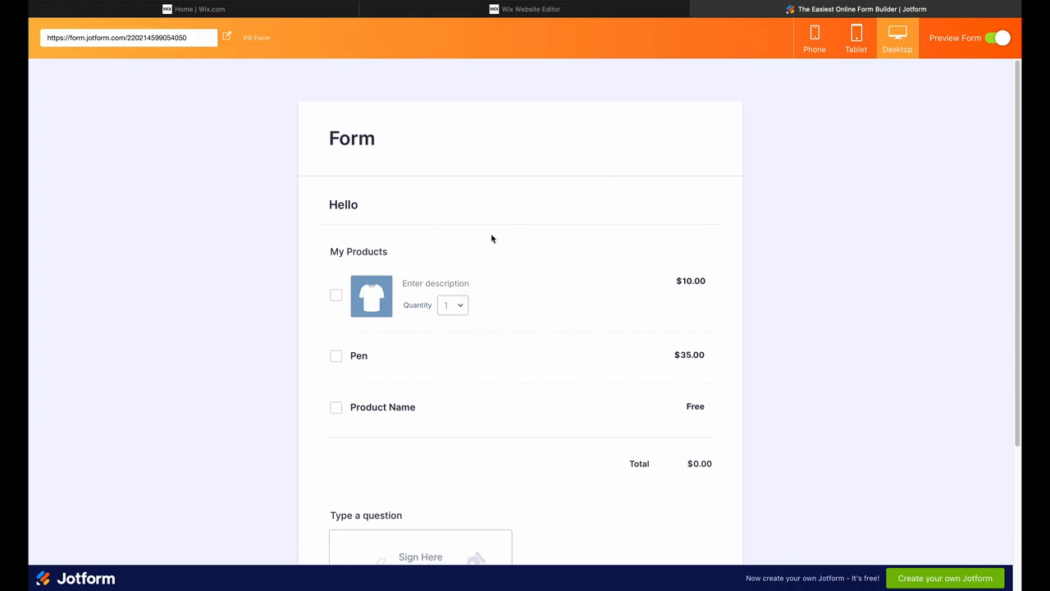
click(334, 297)
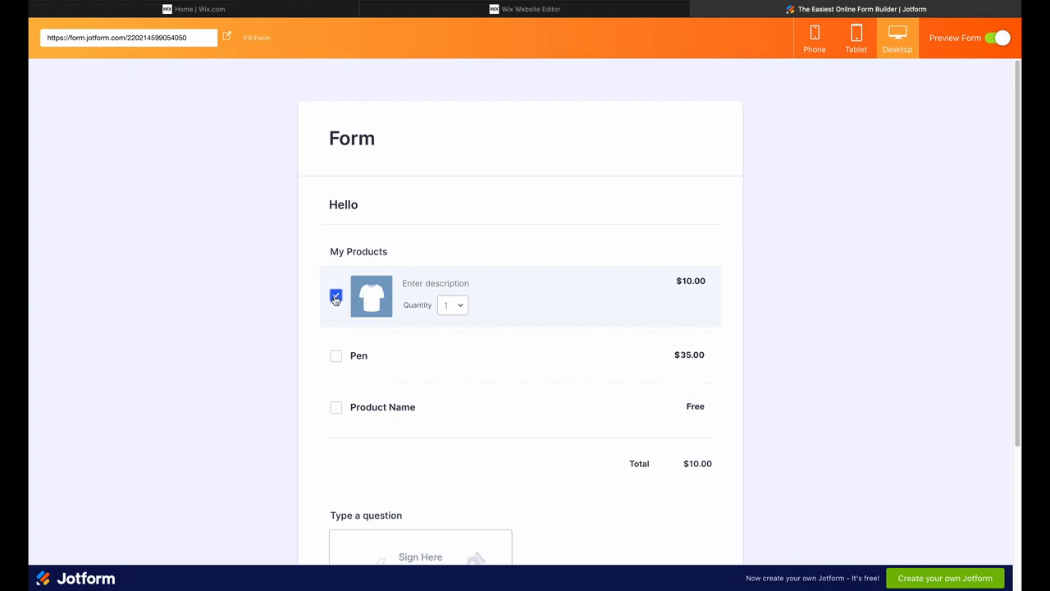
click(336, 356)
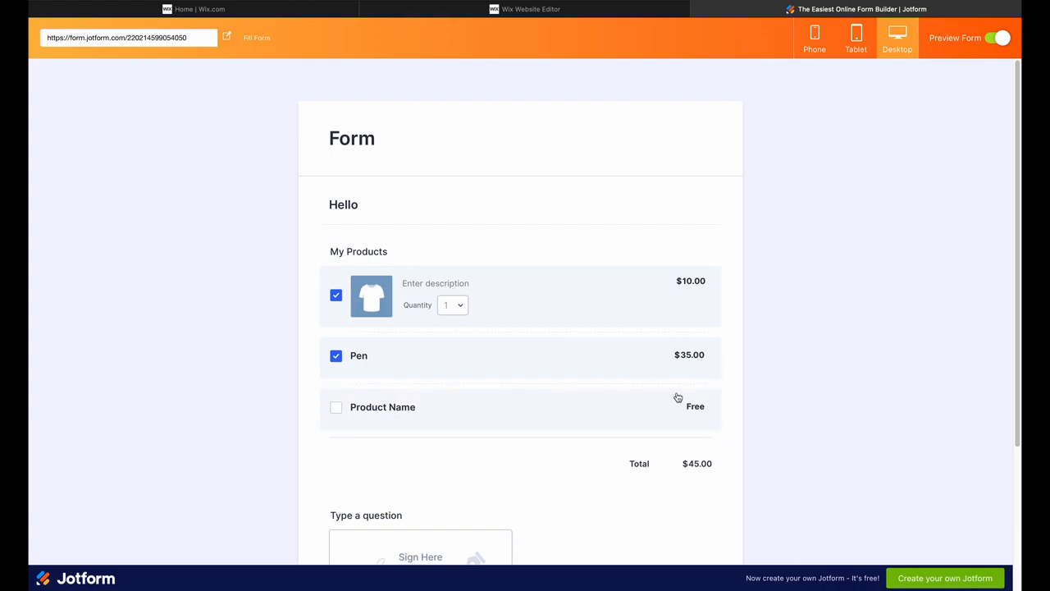
scroll(693, 364, down, 5)
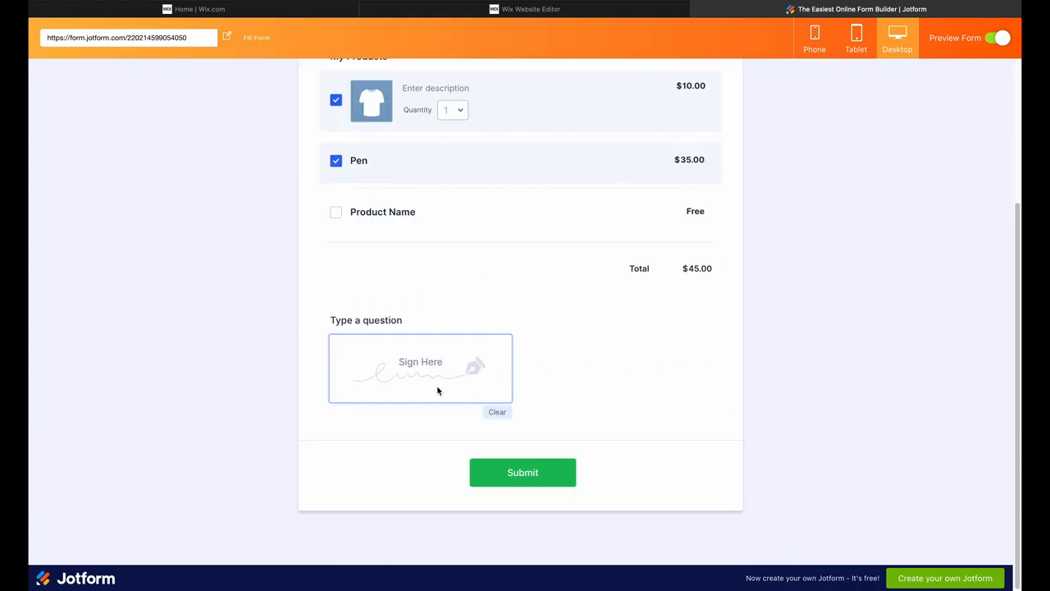
mouse_move(357, 373)
mouse_down()
mouse_move(418, 363)
mouse_move(394, 365)
mouse_move(456, 372)
mouse_up()
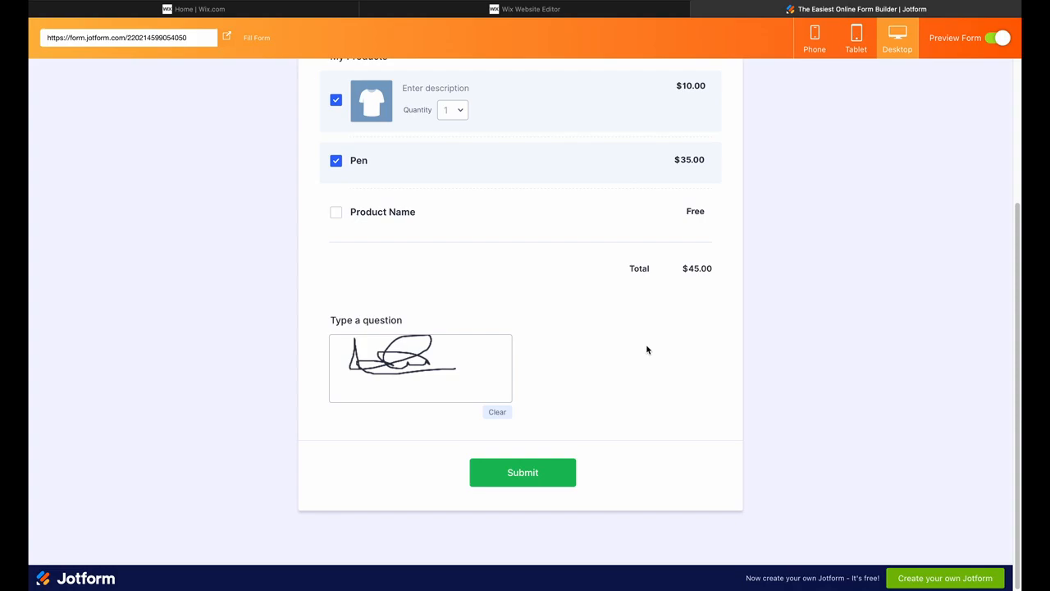
click(996, 38)
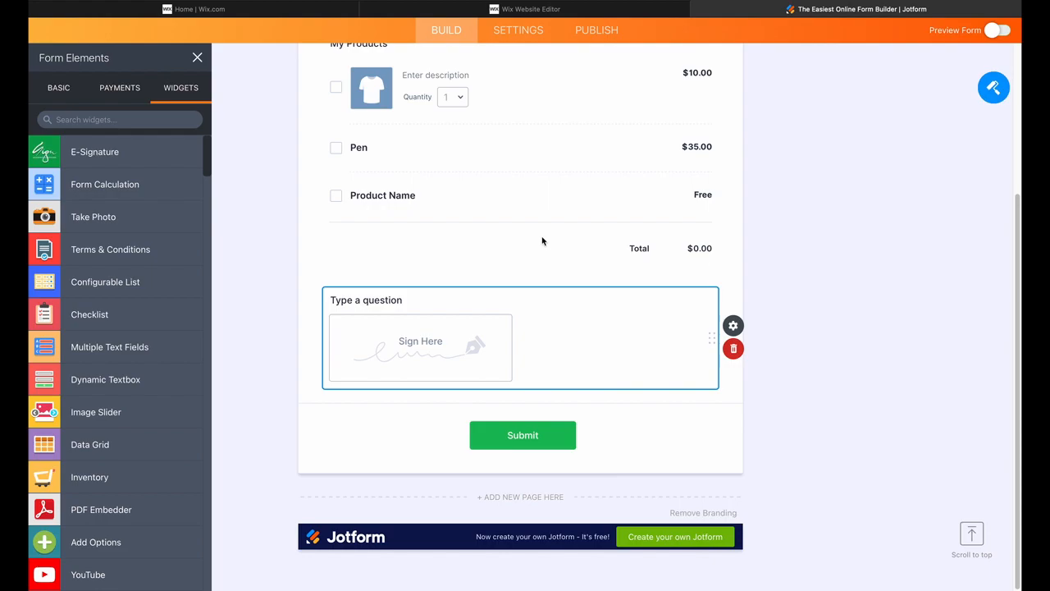
Copy the form's script embed code from its publishing options
click(595, 32)
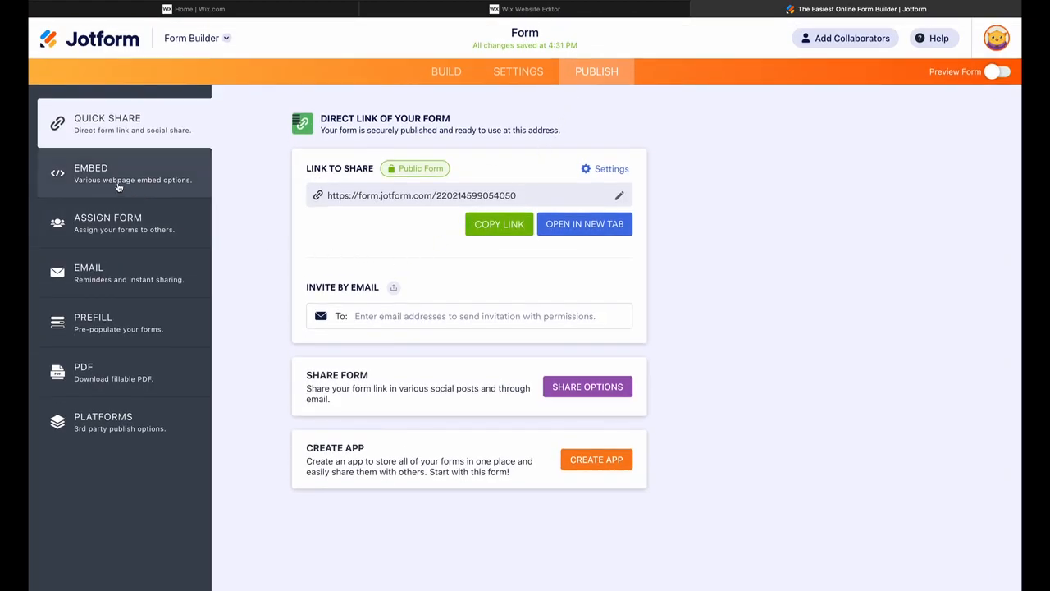
click(125, 189)
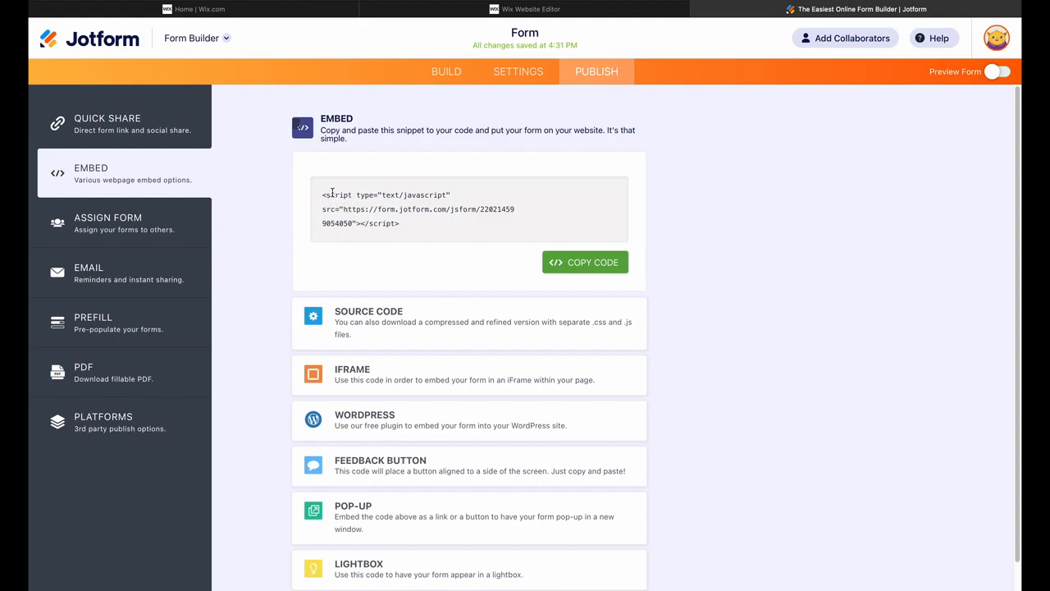
drag(403, 231, 320, 194)
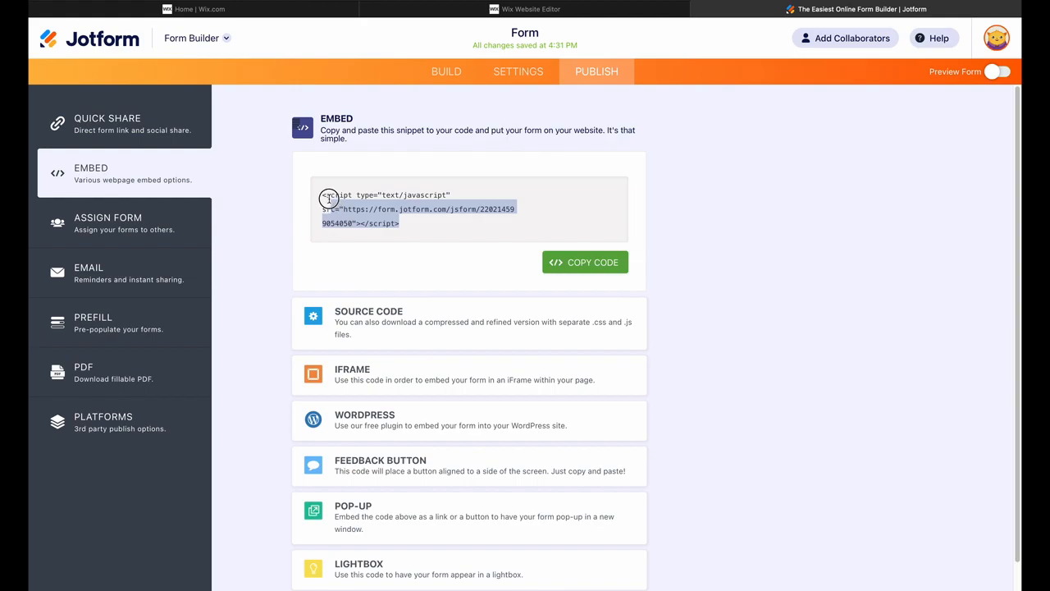
click(574, 262)
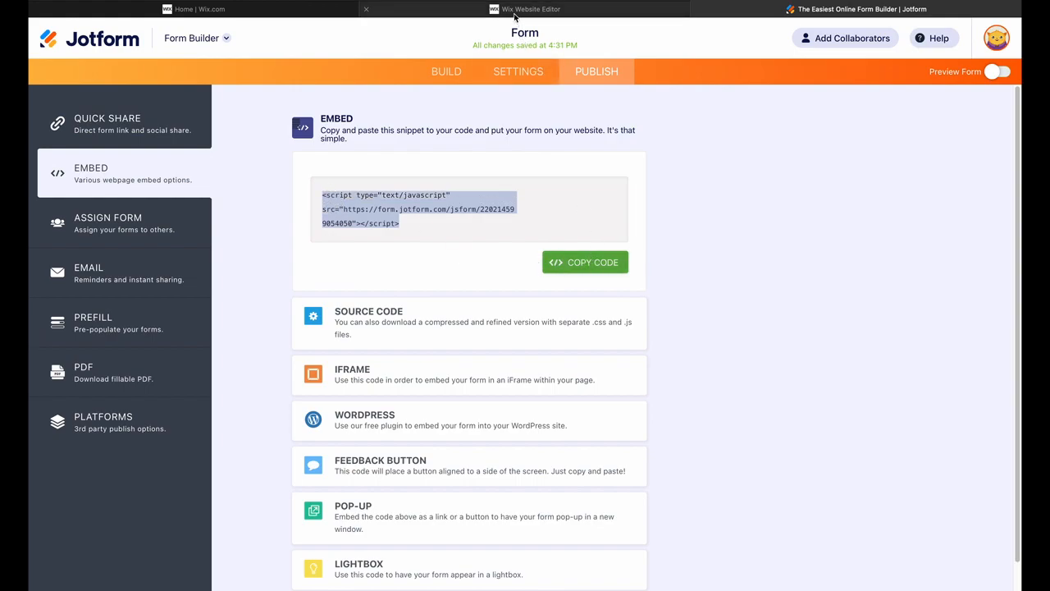
Switch to the Wix Website Editor, add a custom HTML embed widget to the landing page and place it near the centre of the black strip
click(515, 12)
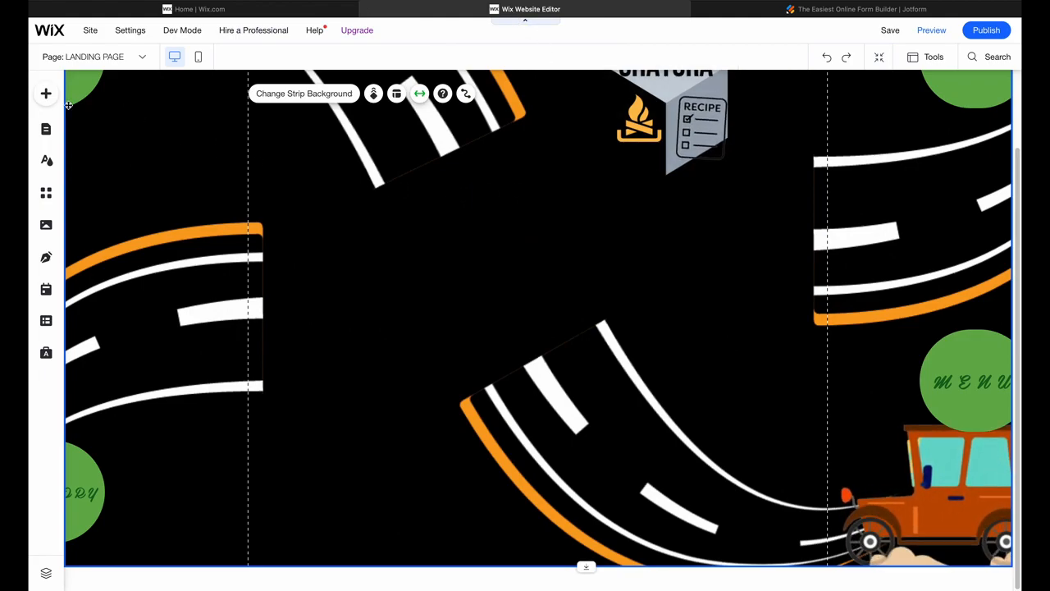
click(46, 95)
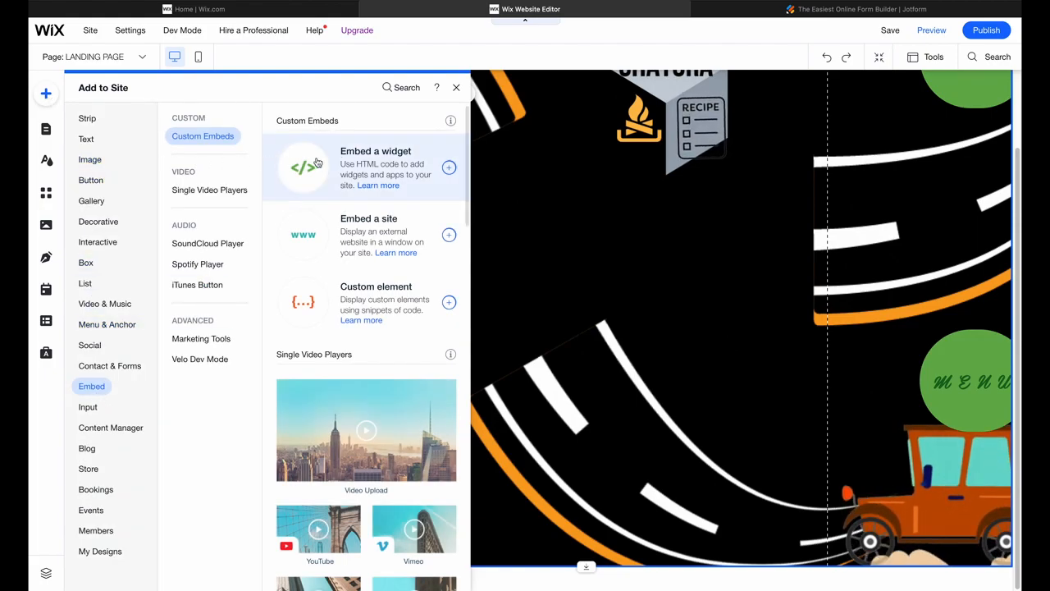
click(327, 165)
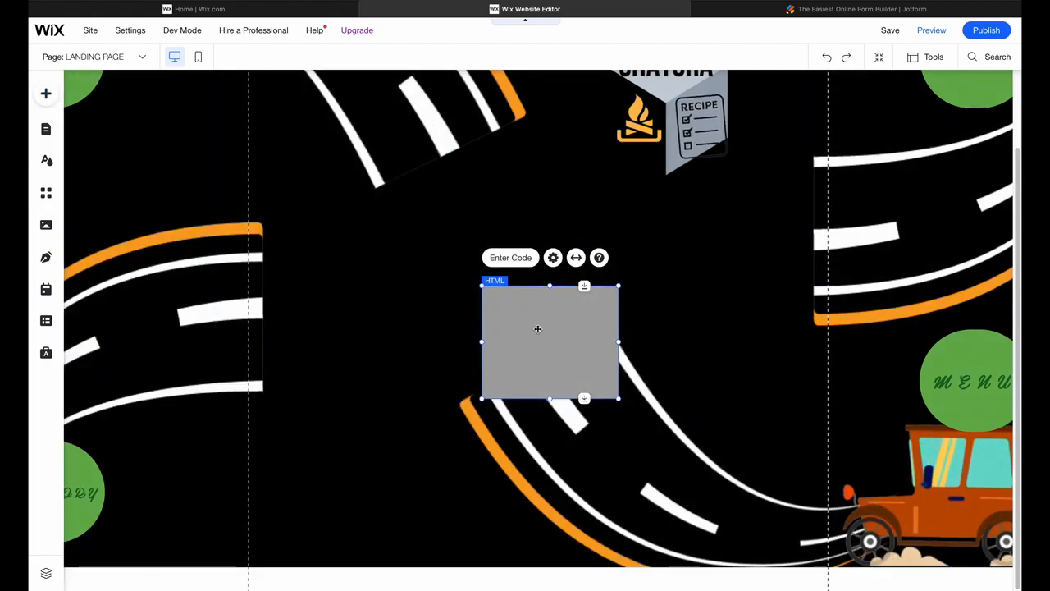
drag(537, 329, 418, 256)
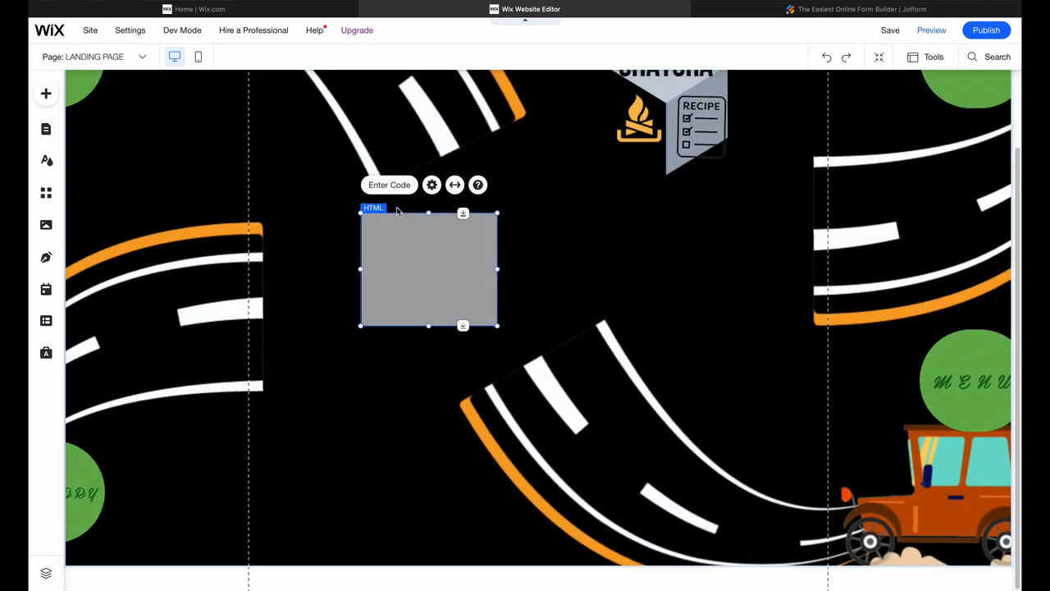
Paste the copied Jotform script into the HTML widget as code and apply it
click(389, 184)
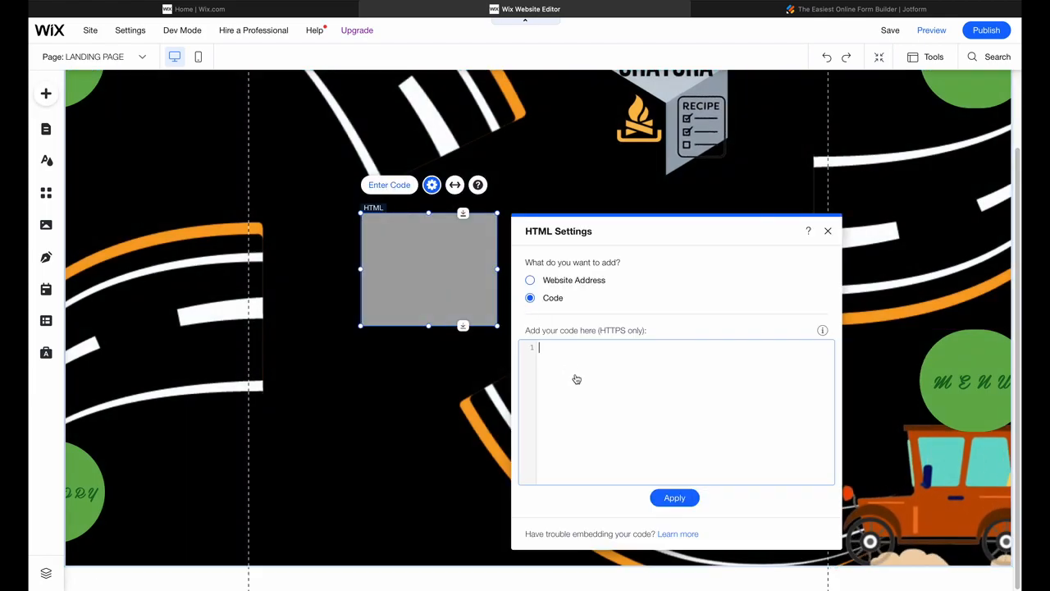
right_click(575, 378)
click(618, 408)
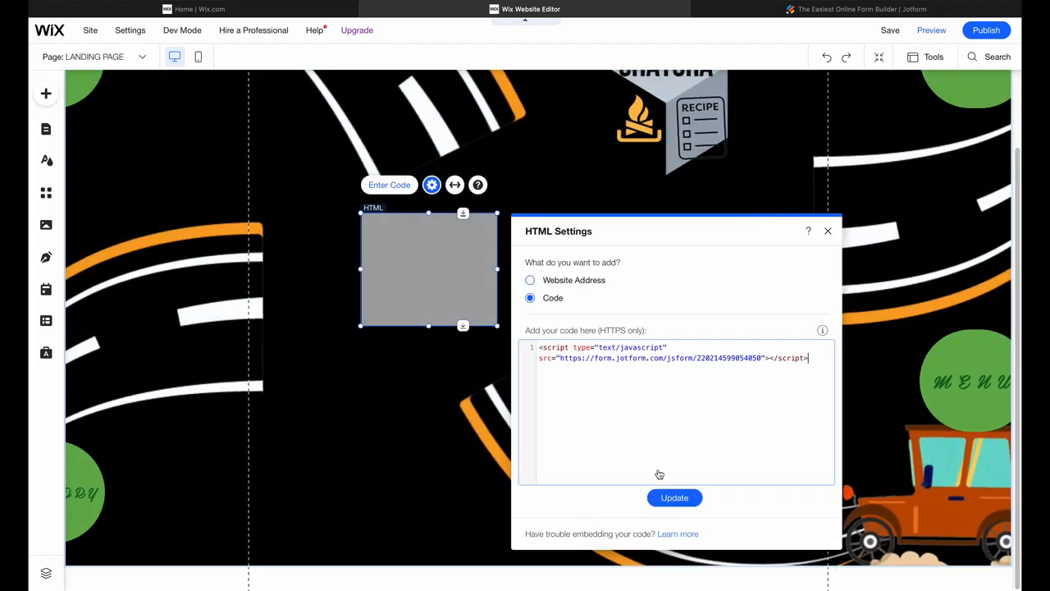
click(672, 497)
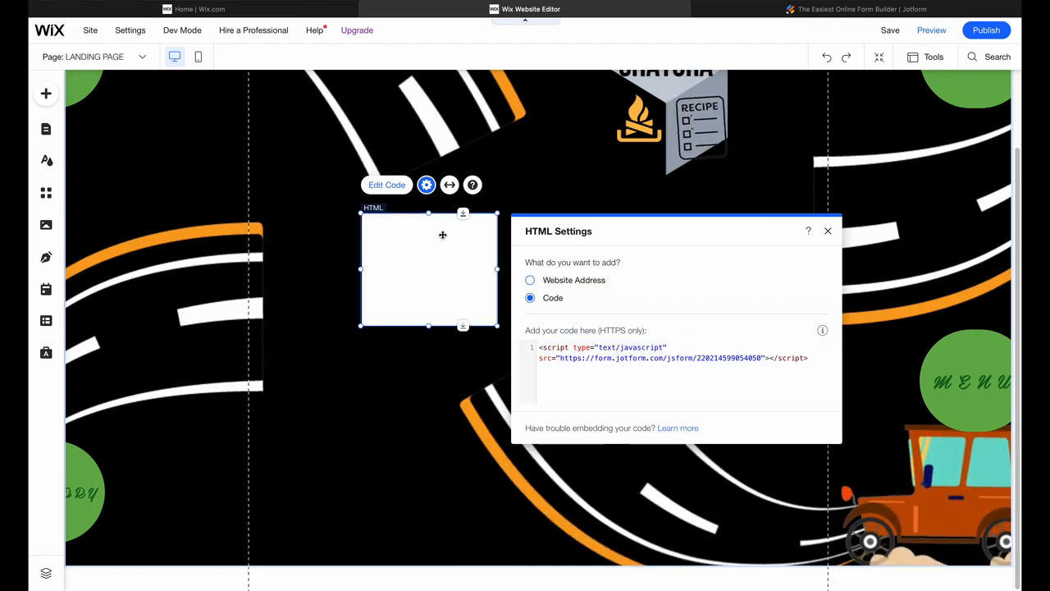
Enlarge the HTML widget to nearly the full width between the page guides, extend it upward and downward, and close its settings
drag(498, 327, 819, 497)
drag(583, 272, 530, 218)
drag(724, 395, 815, 552)
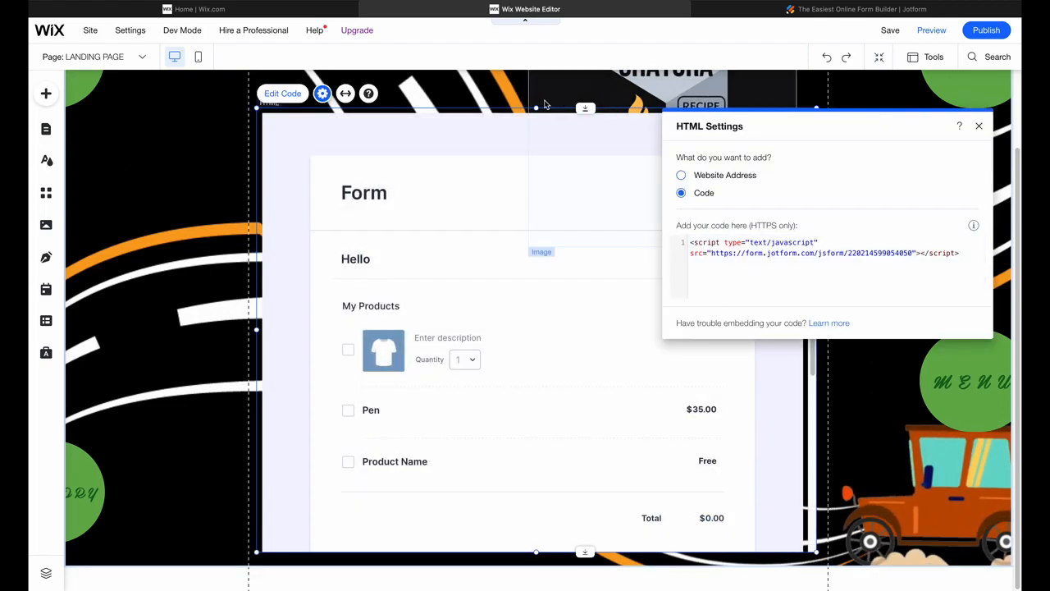
drag(536, 108, 542, 69)
scroll(571, 173, up, 2)
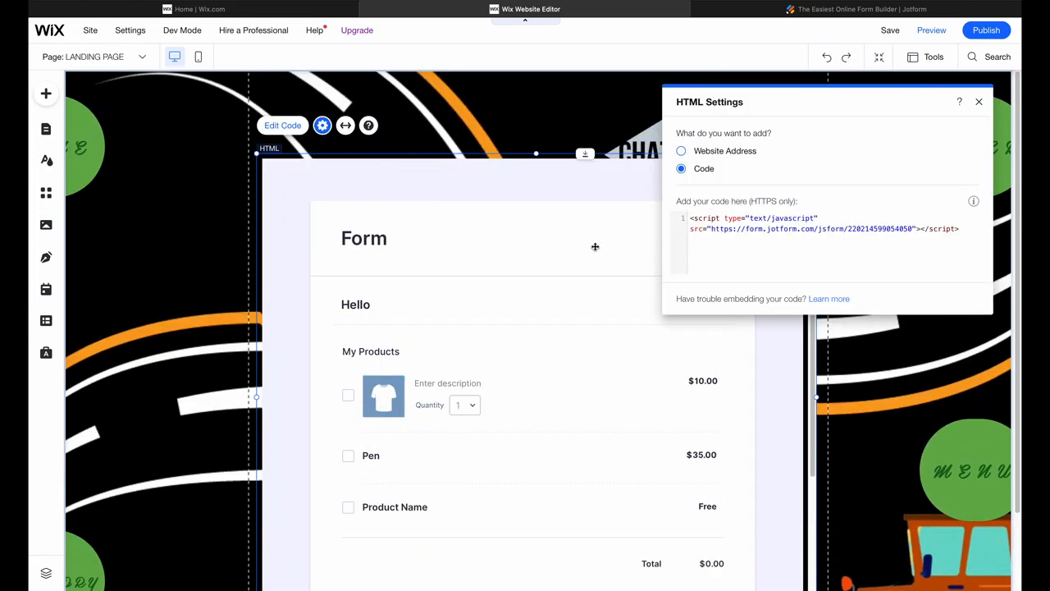
scroll(597, 245, down, 2)
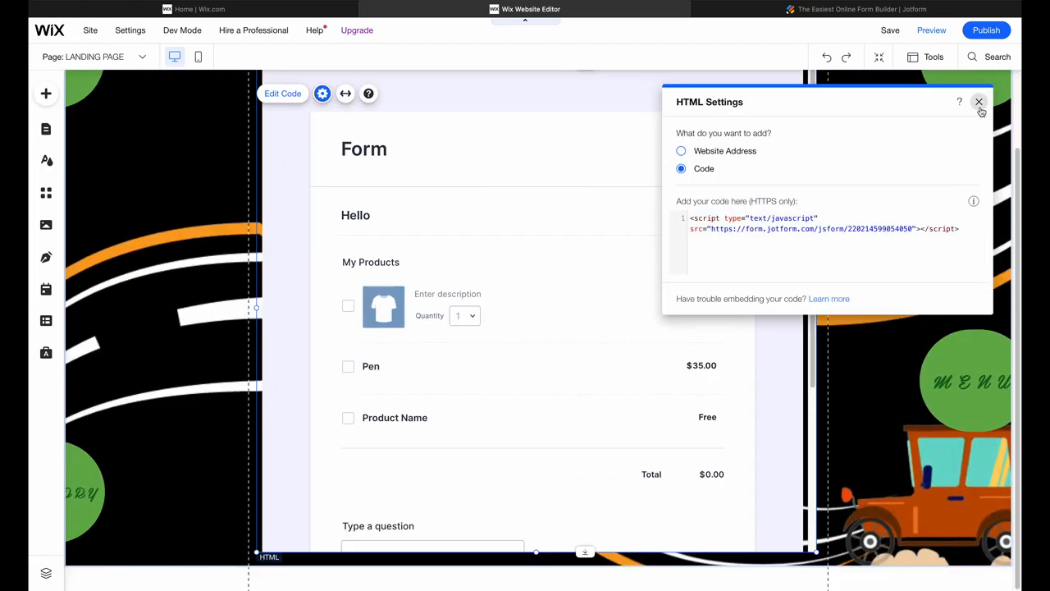
click(979, 102)
drag(533, 551, 537, 572)
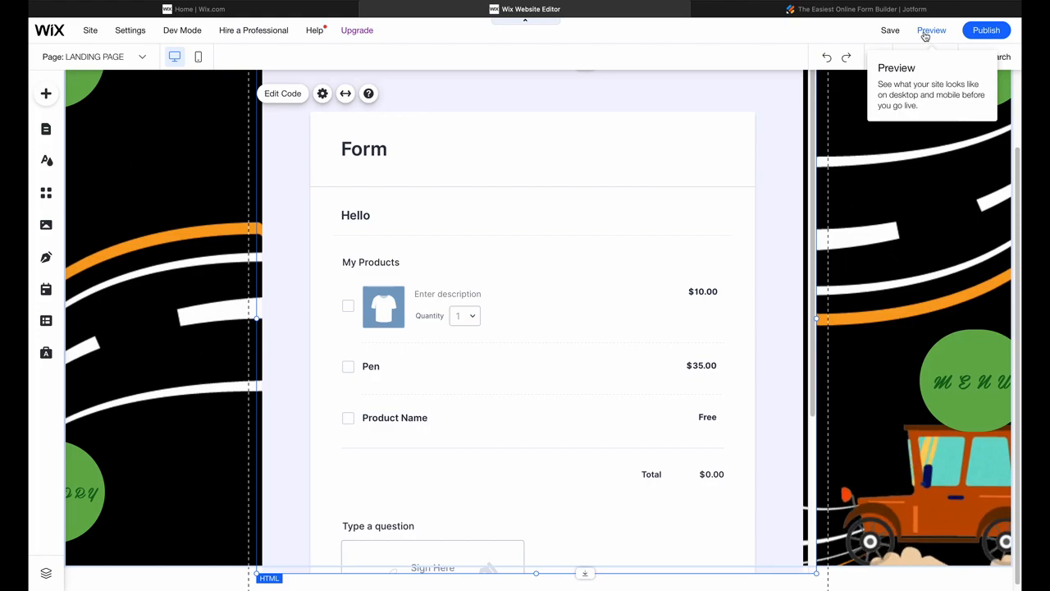
Preview the site and test the embedded form by selecting the T-shirt and Pen products
click(929, 30)
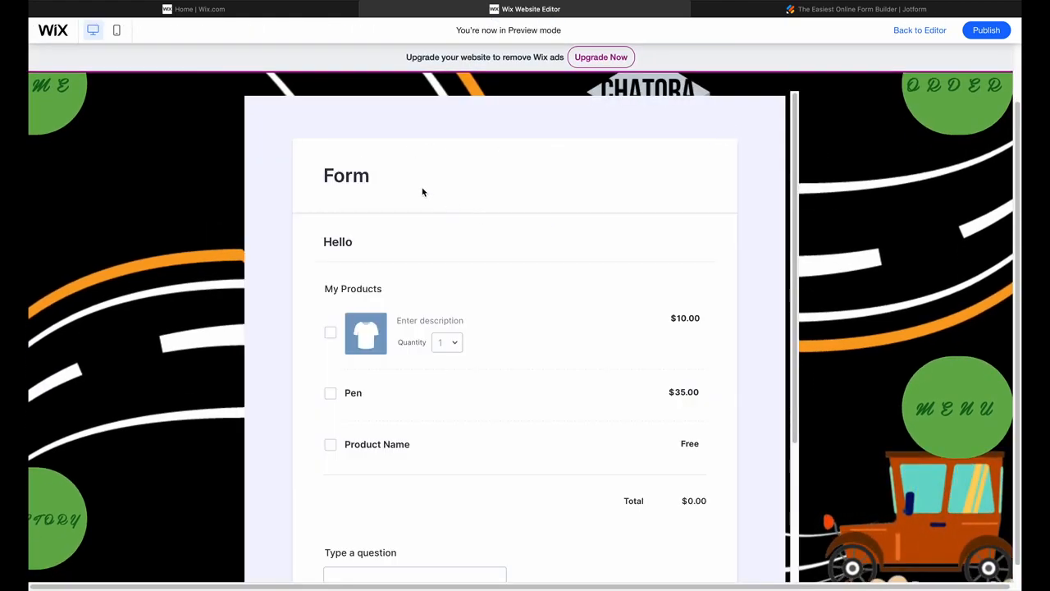
click(329, 332)
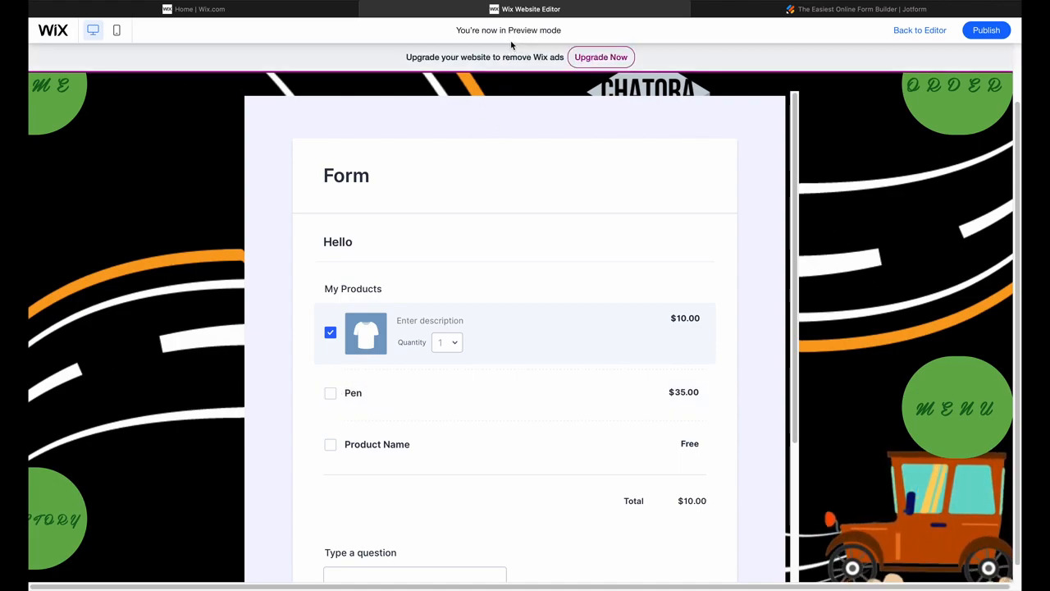
click(329, 395)
scroll(424, 391, down, 3)
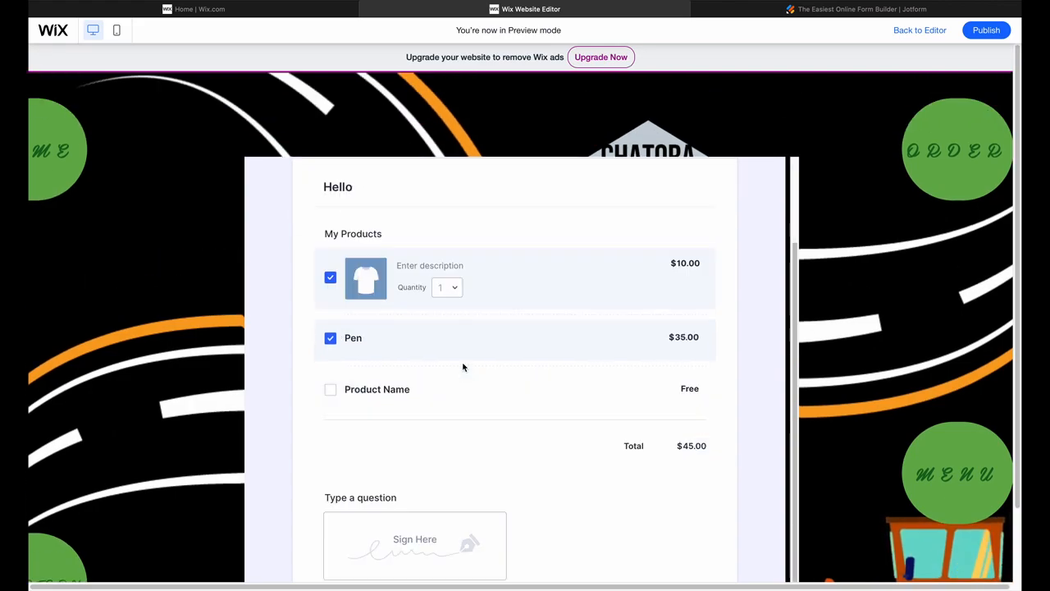
Draw a signature in the embedded form's signature field and submit the form
scroll(463, 369, down, 3)
mouse_move(348, 368)
mouse_down()
mouse_move(353, 328)
mouse_move(377, 358)
mouse_move(420, 344)
mouse_move(438, 354)
mouse_up()
click(523, 464)
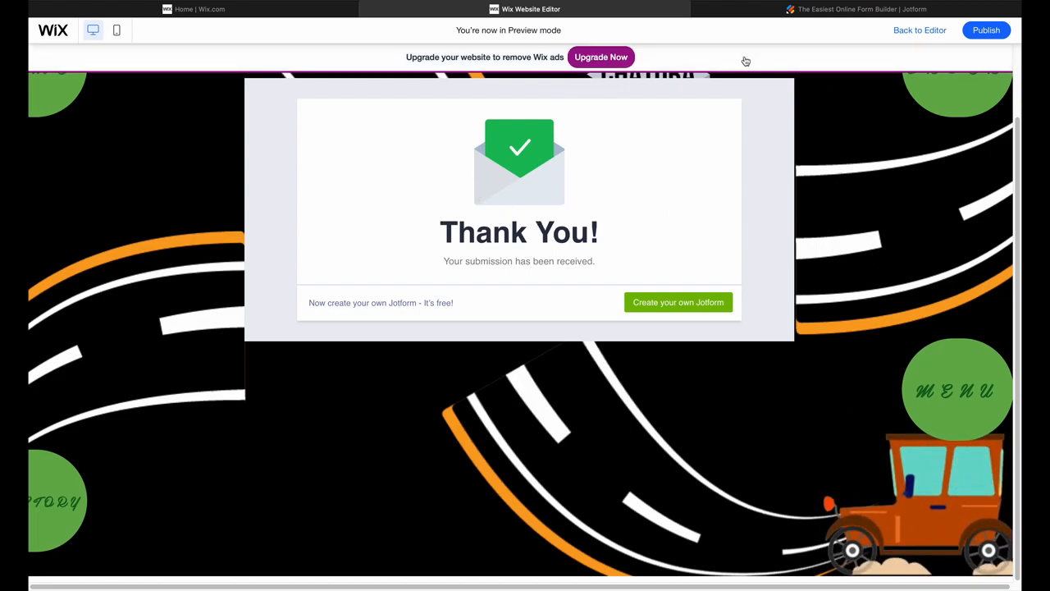
Switch to Jotform, go to the list of all forms and open the submissions of the form created on Jan 22, 2022
click(790, 11)
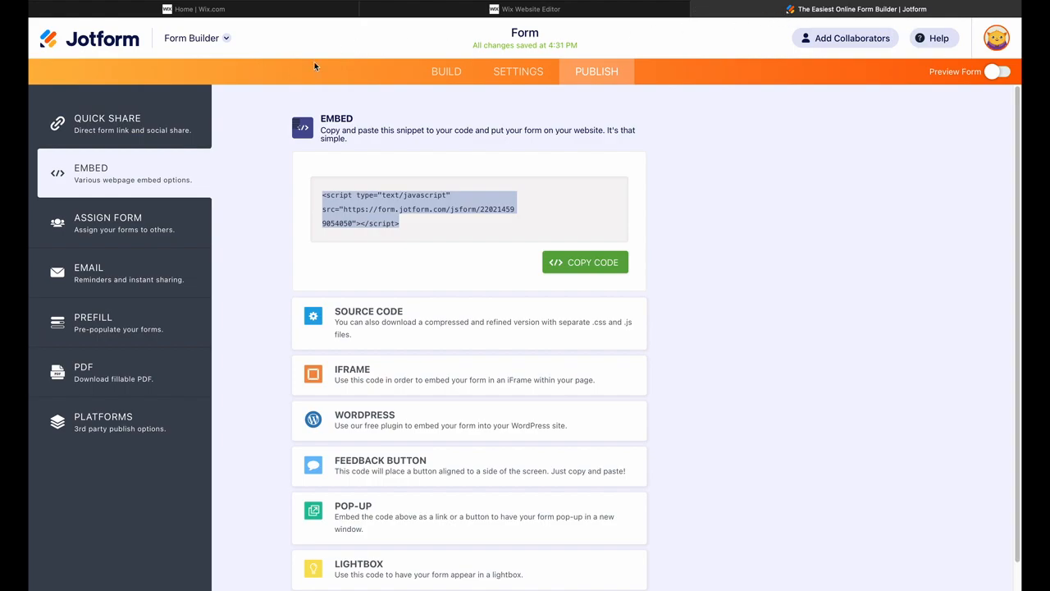
click(91, 44)
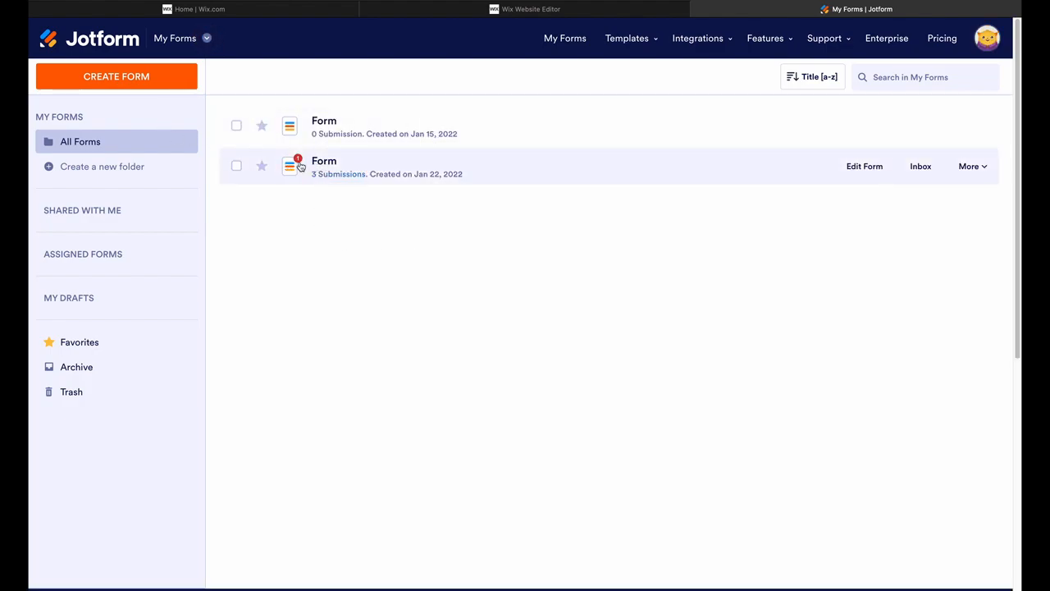
click(297, 166)
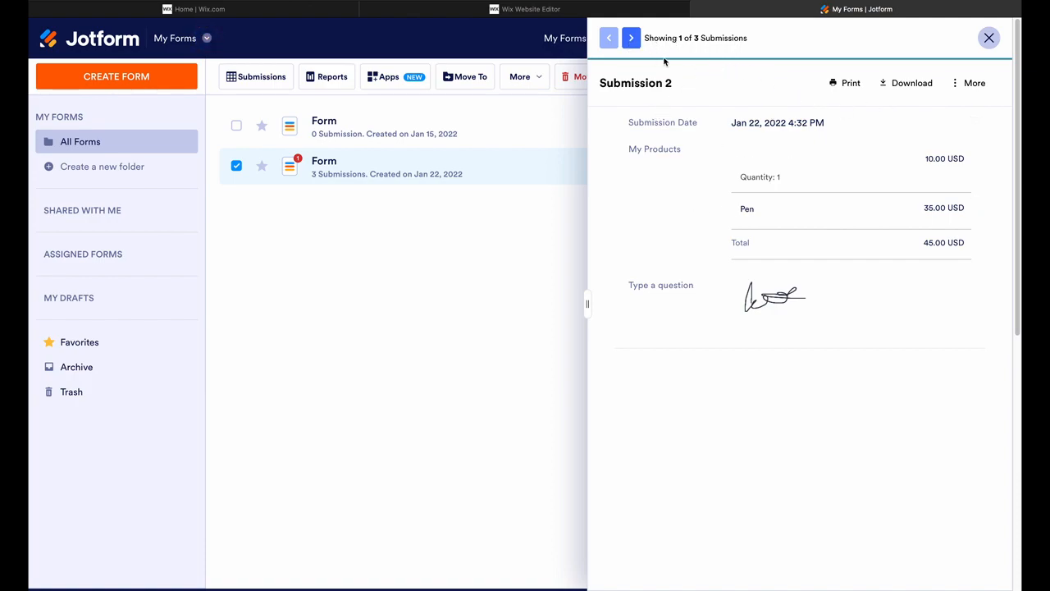
Page through all the form's submissions and back to the newest one, then start its download and cancel at the download permission request
click(630, 38)
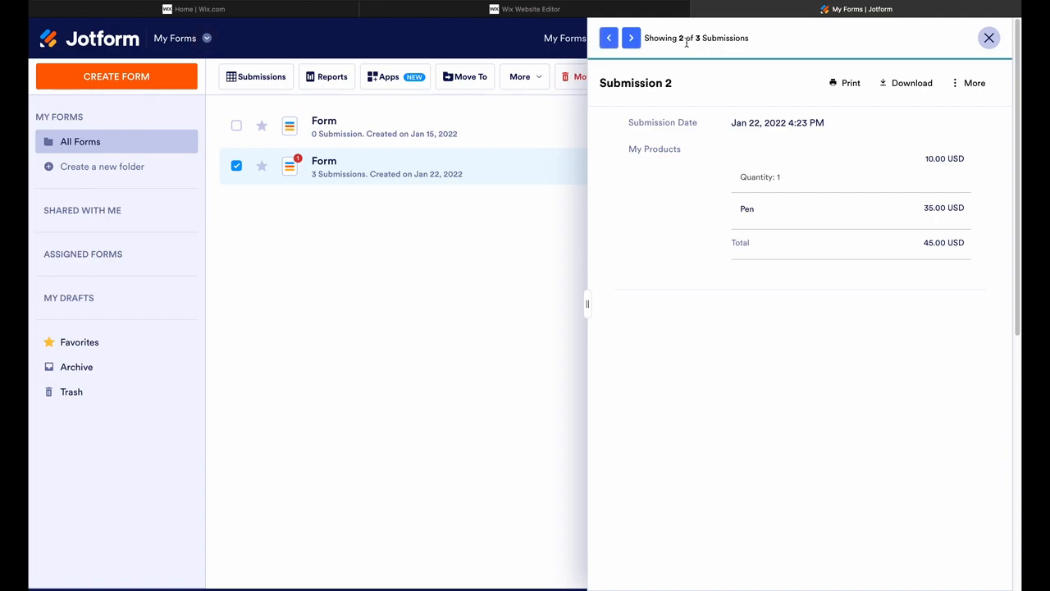
click(636, 45)
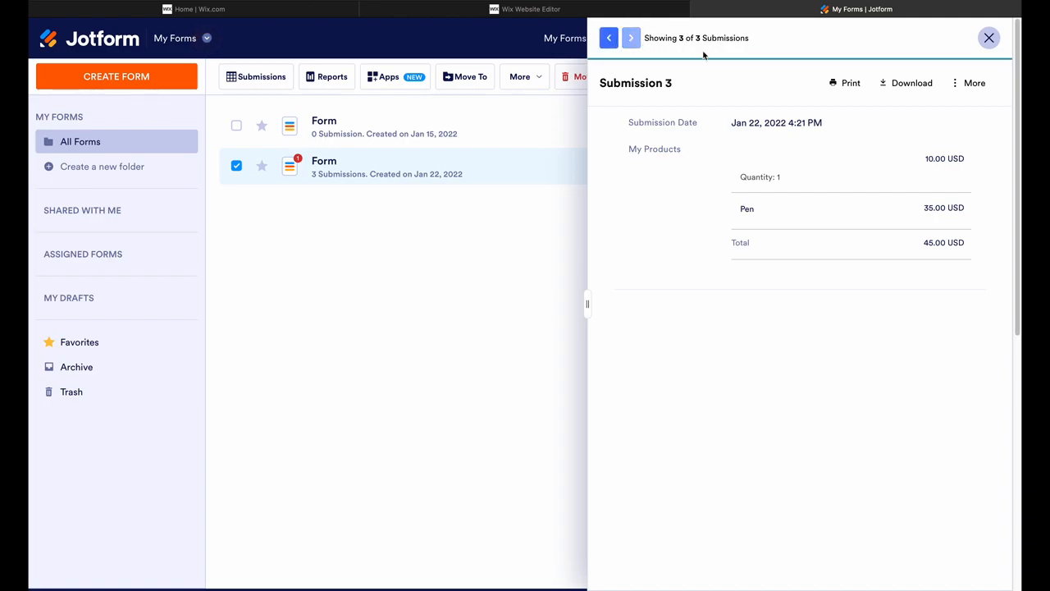
click(608, 43)
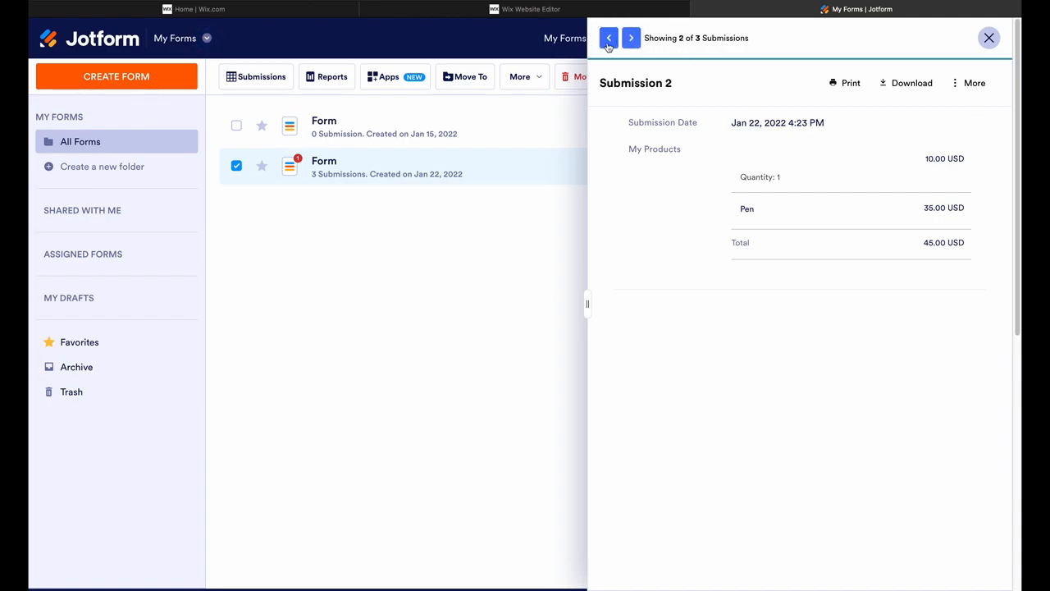
click(607, 45)
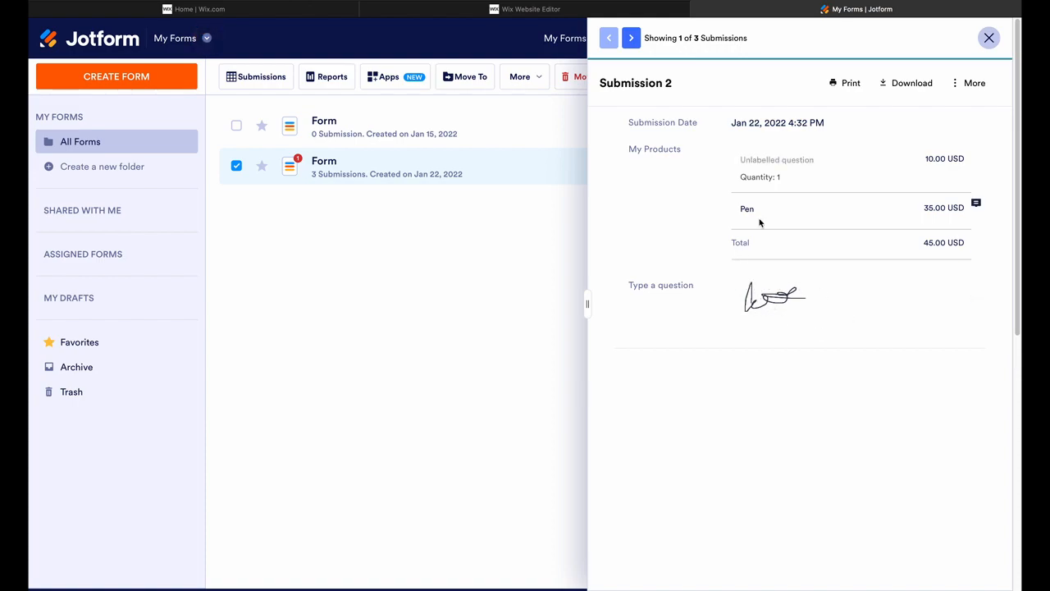
click(899, 84)
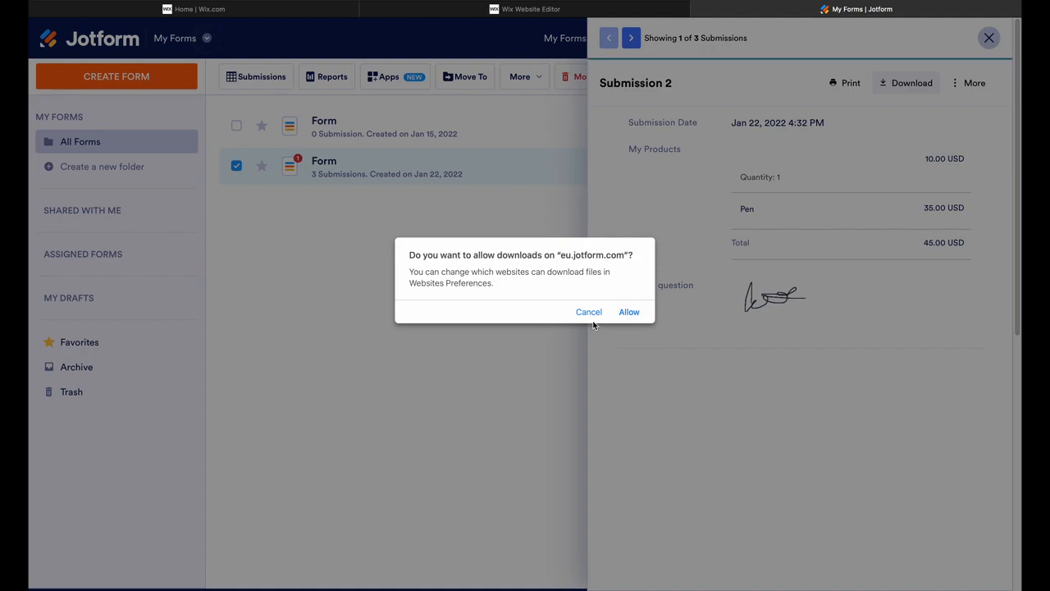
click(593, 317)
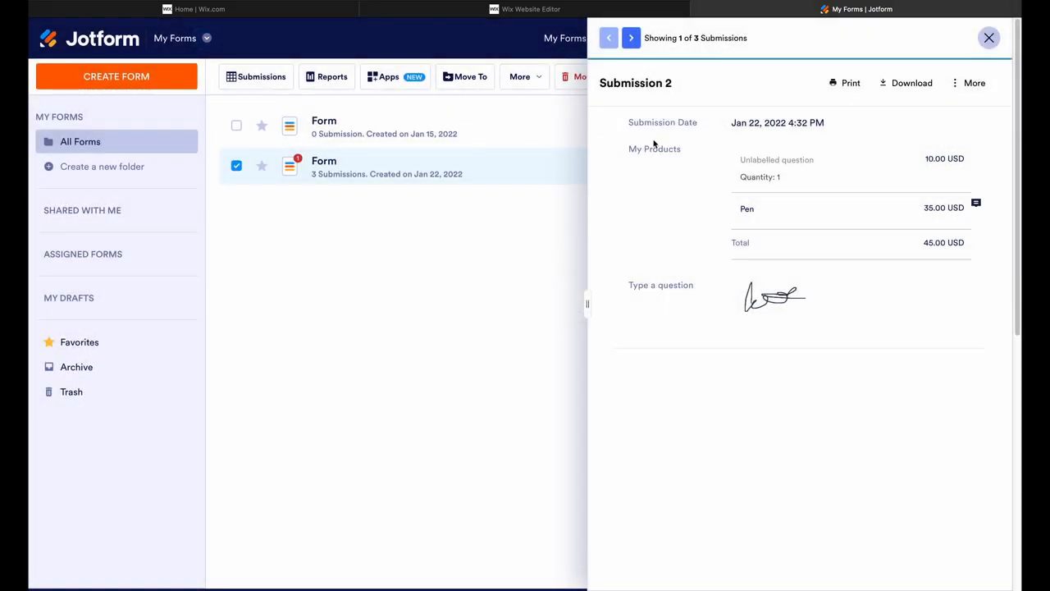